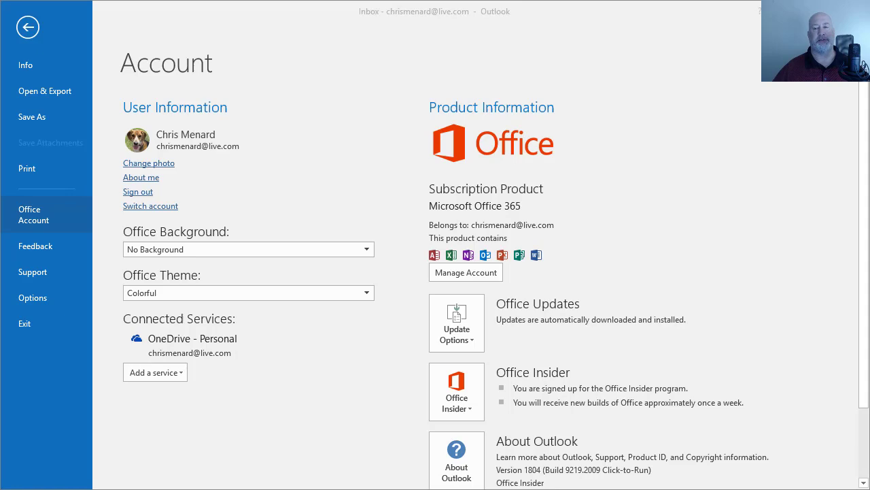
Open the Office account page and examine the product, update and version information
left_click(27, 29)
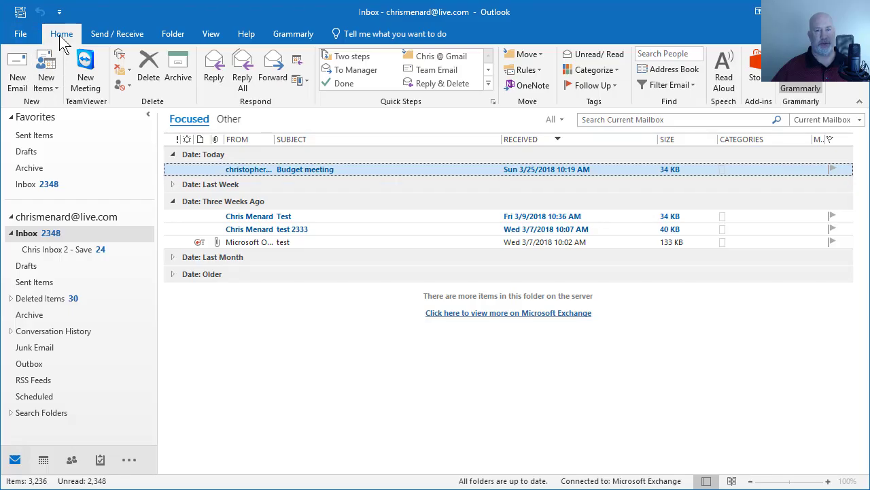
left_click(21, 35)
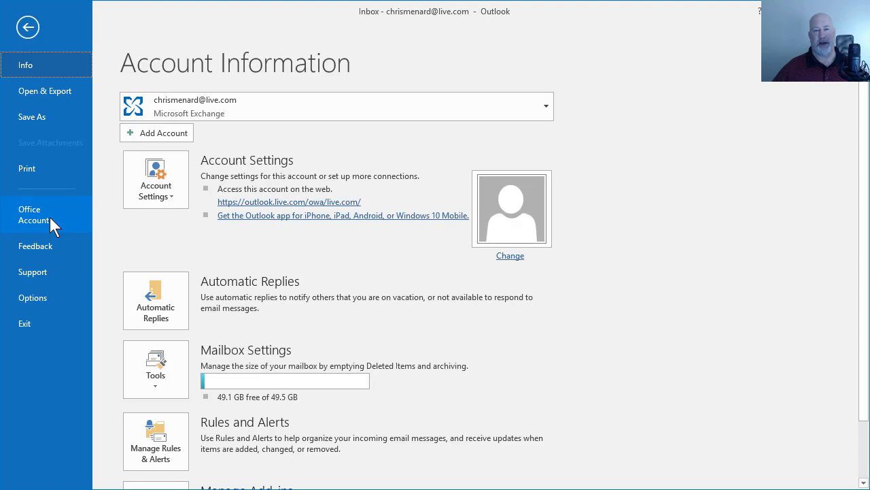
left_click(49, 217)
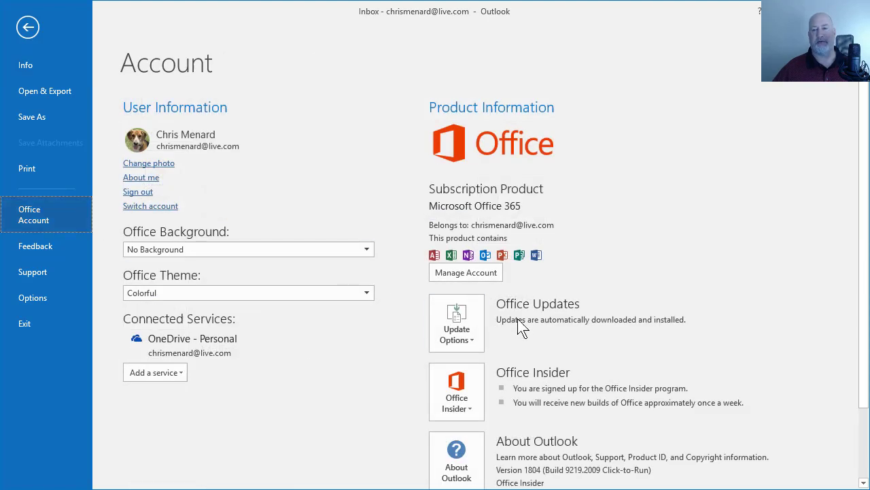
scroll(520, 318, "down", 2)
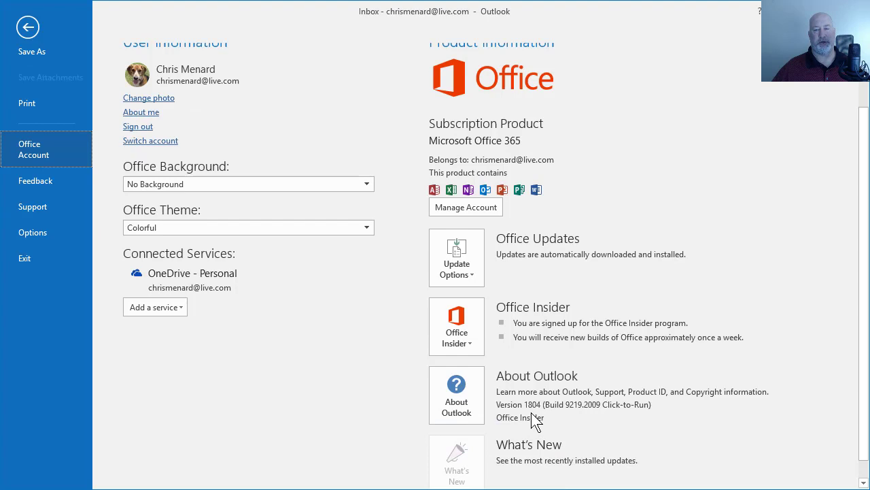
Run Update Now to check for Office updates and close the update message
left_click(465, 279)
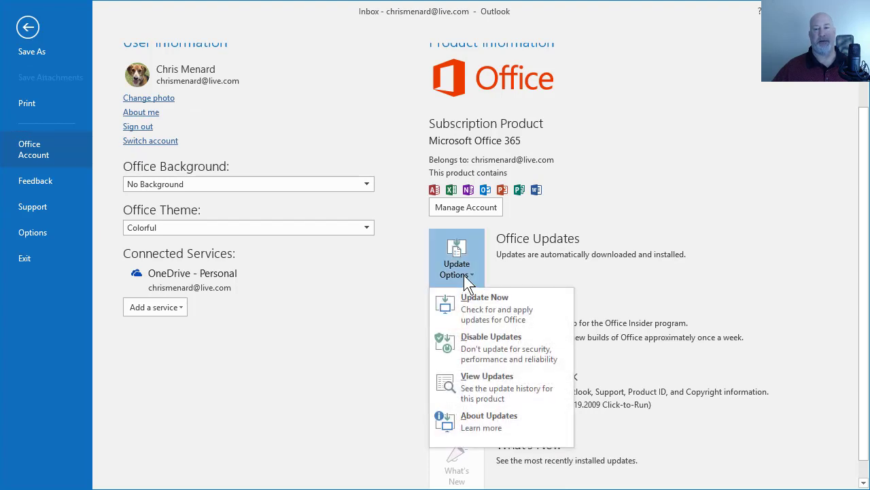
left_click(471, 303)
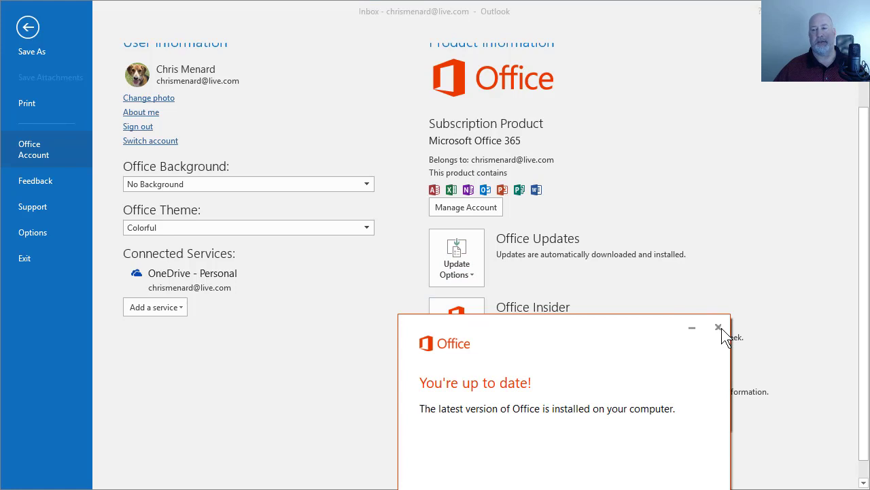
left_click(719, 327)
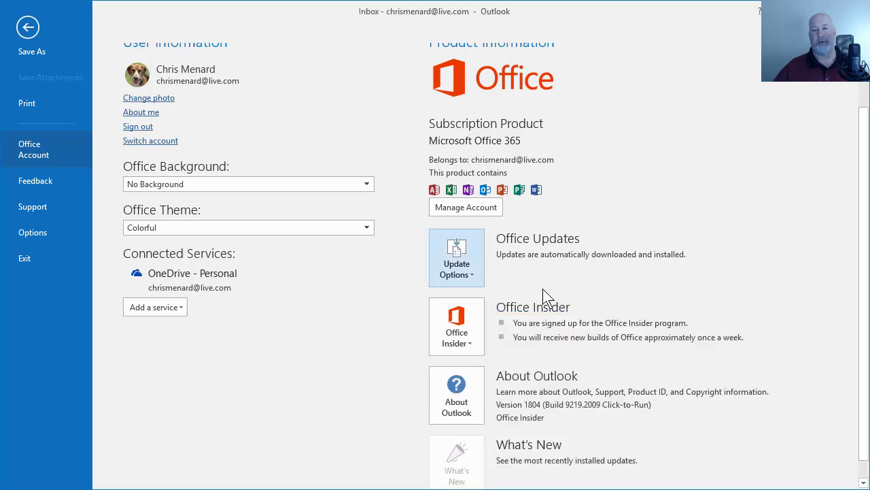
View the Office update history from the account page's update options, opening the What's new in Office 365 web page
left_click(461, 276)
left_click(461, 276)
scroll(462, 276, "down", 1)
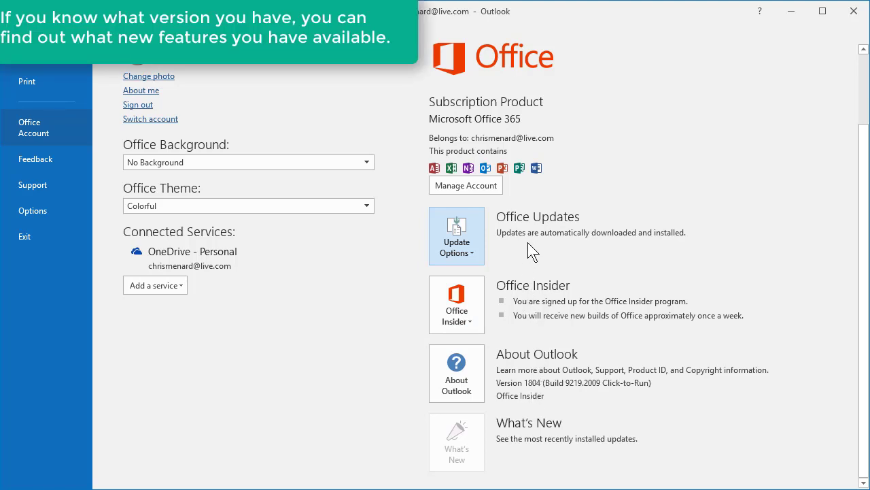
left_click(470, 249)
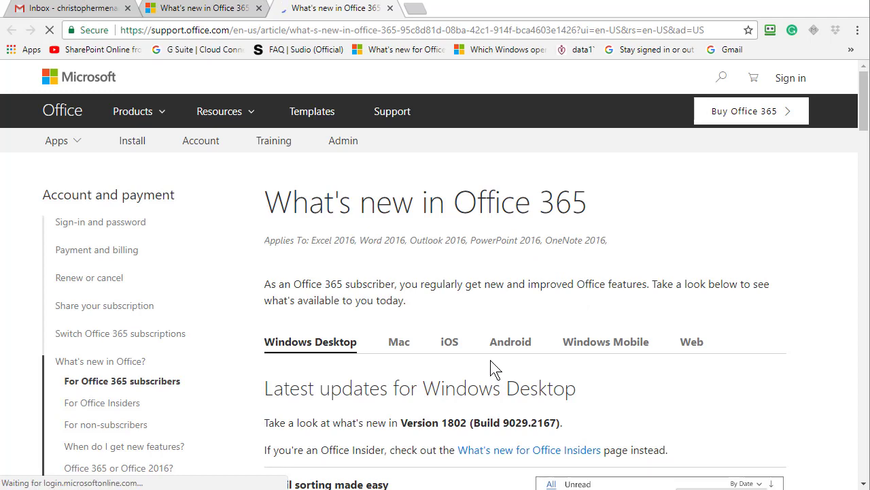
Examine the latest Windows Desktop updates and the list of Office apps on the What's new in Office 365 page
left_click(334, 347)
scroll(346, 347, "down", 4)
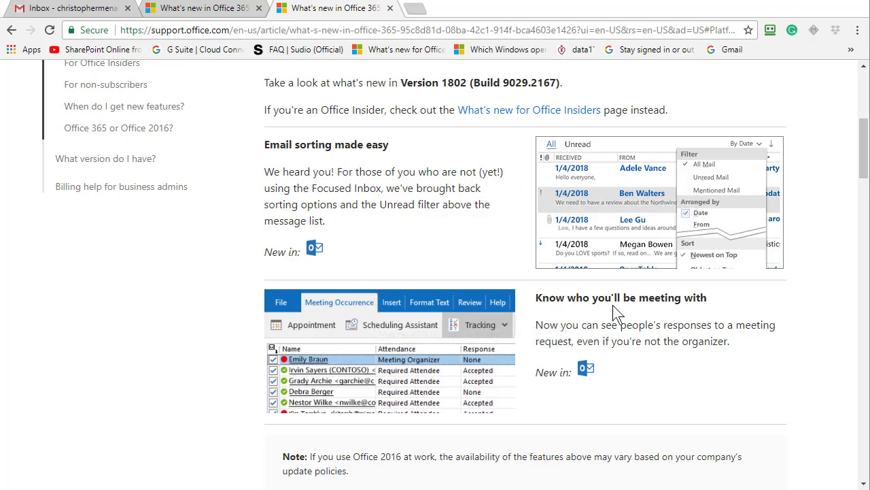
scroll(571, 306, "down", 4)
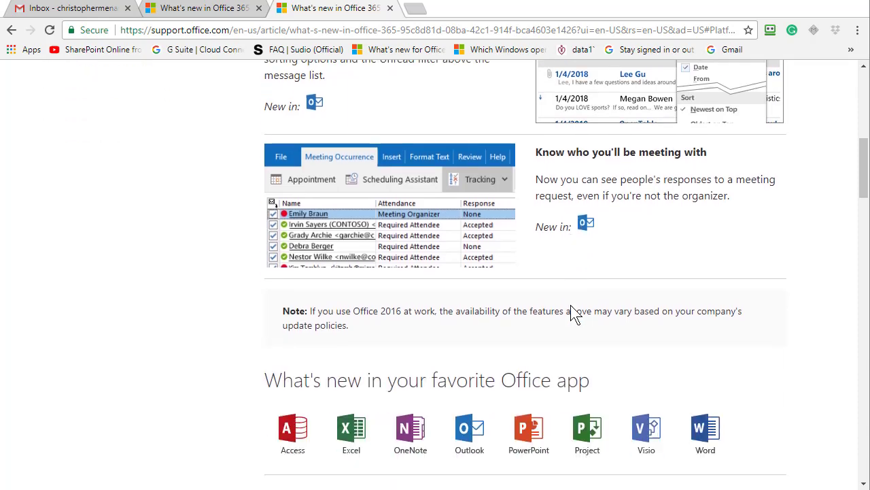
scroll(570, 305, "down", 1)
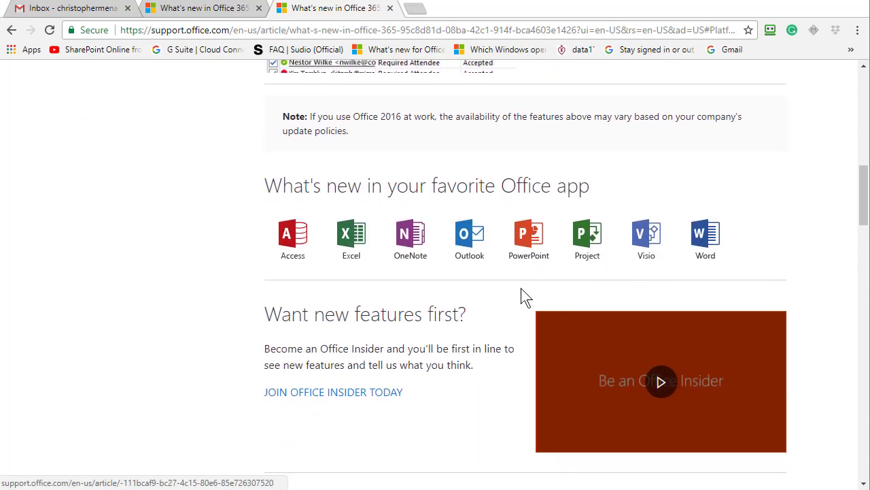
Open the What's new page for Excel and find its previous releases
left_click(353, 239)
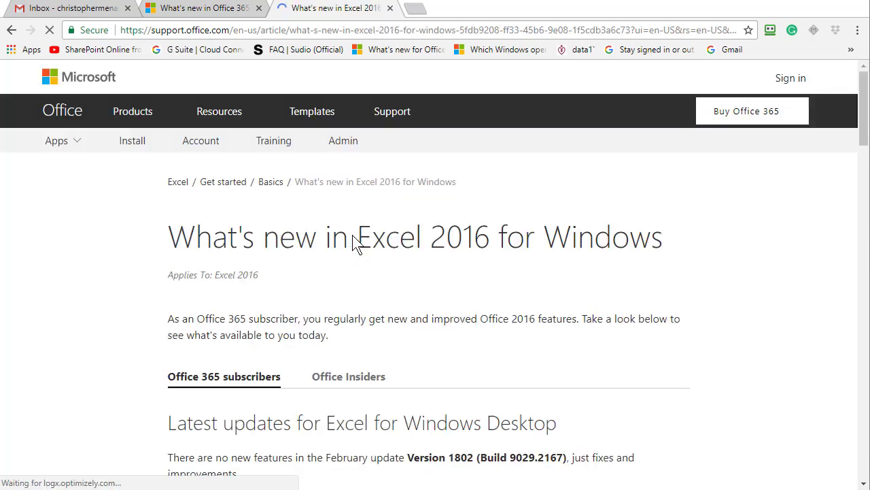
scroll(381, 243, "down", 3)
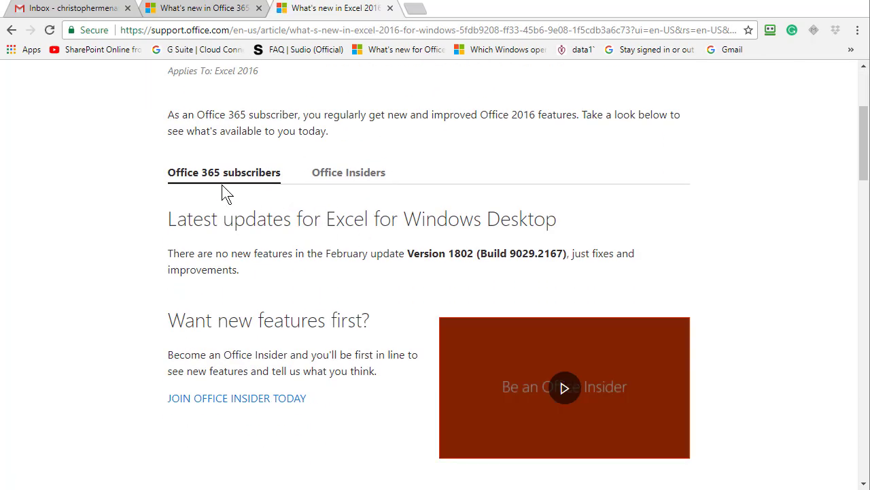
scroll(285, 194, "down", 7)
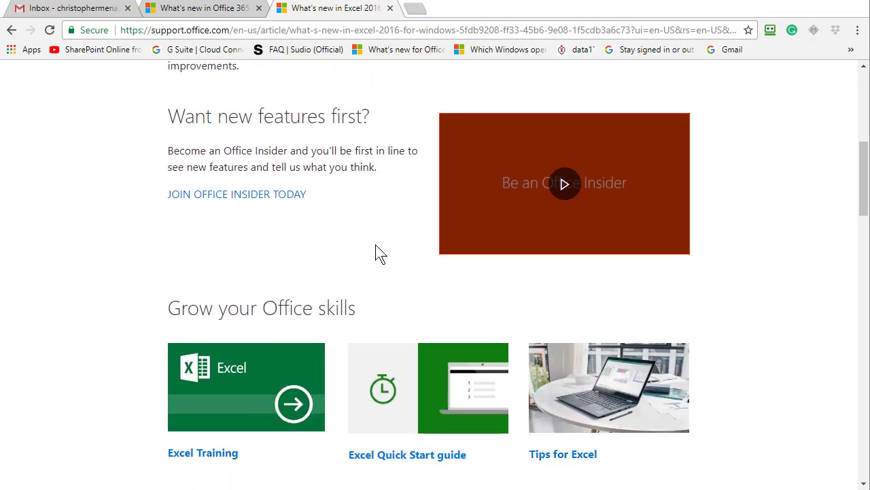
scroll(379, 253, "down", 5)
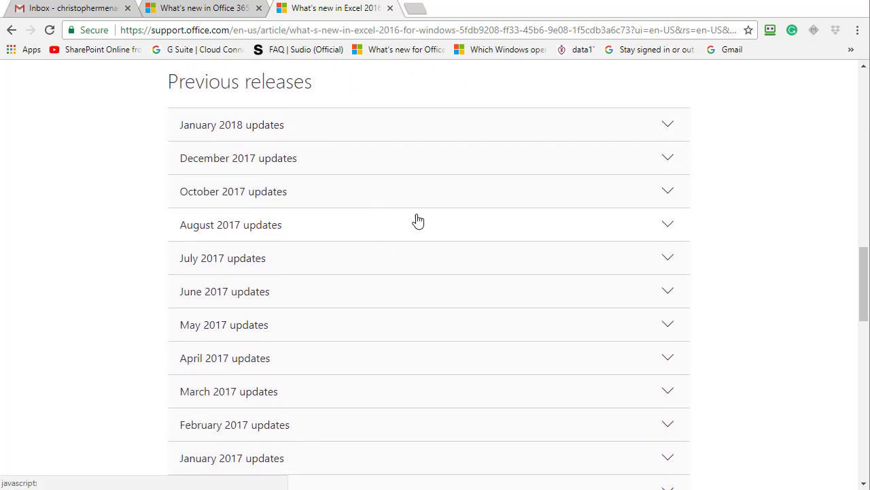
Expand the January 2018, December 2017 and October 2017 updates under Excel's previous releases
left_click(663, 128)
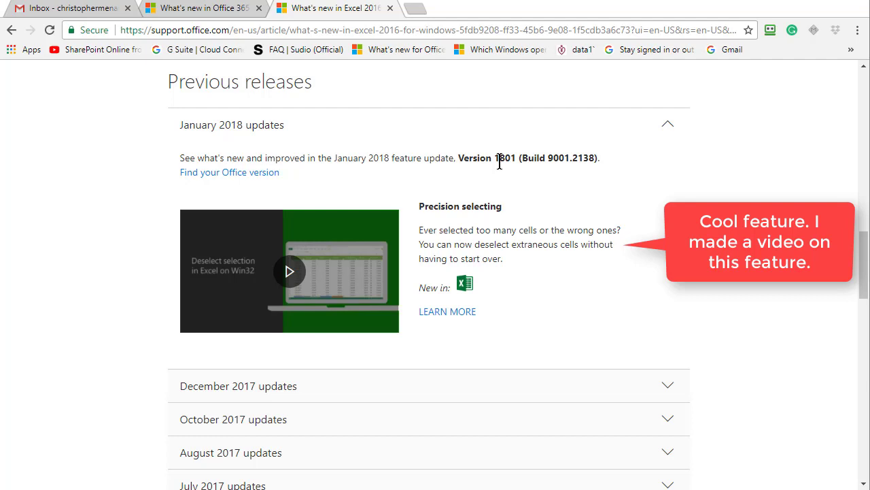
scroll(497, 188, "down", 2)
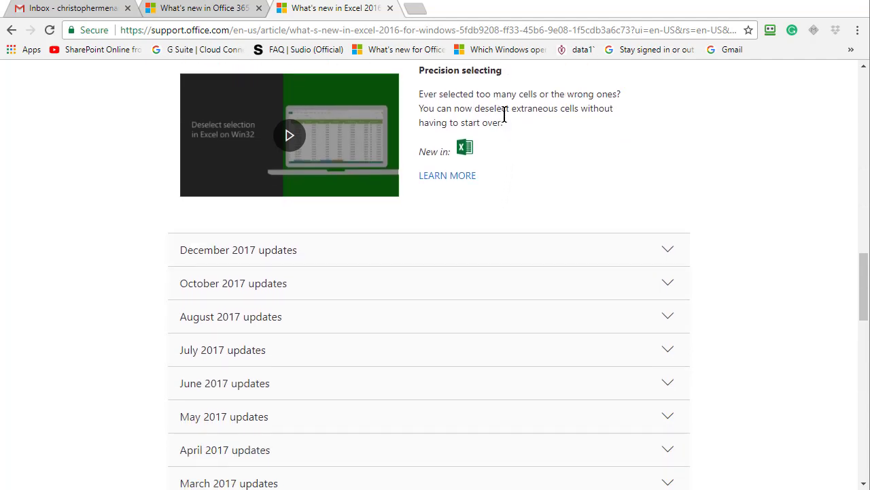
left_click(658, 253)
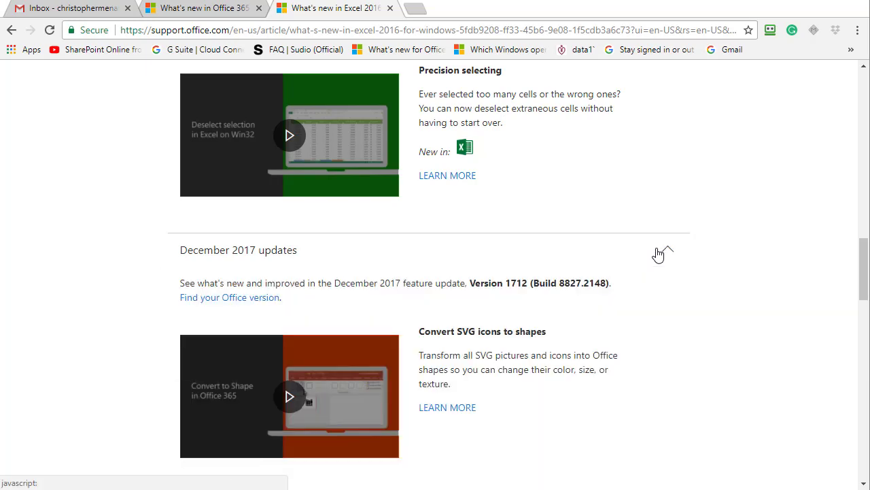
scroll(657, 252, "down", 3)
left_click(654, 310)
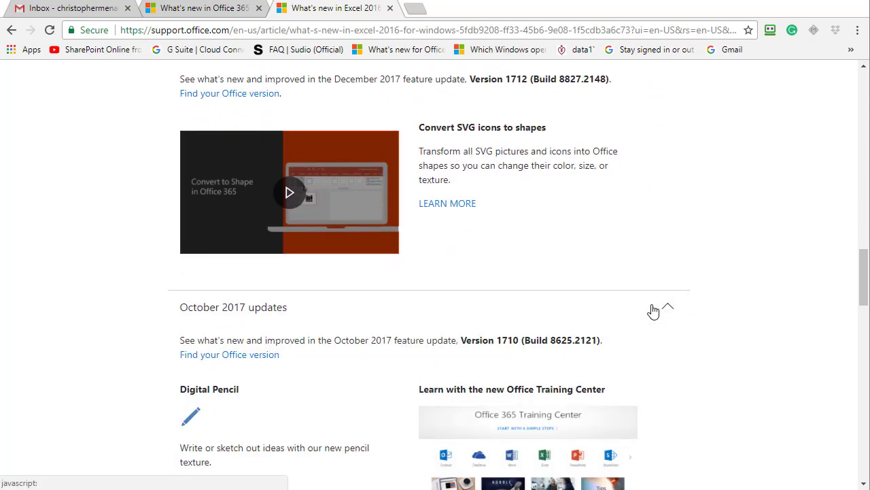
Switch back to Outlook and leave the account page for the inbox
scroll(653, 311, "up", 9)
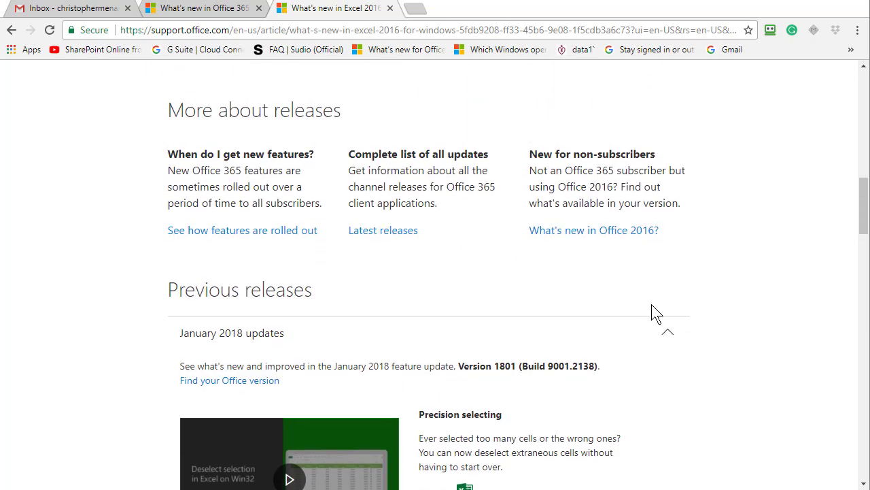
scroll(651, 313, "up", 9)
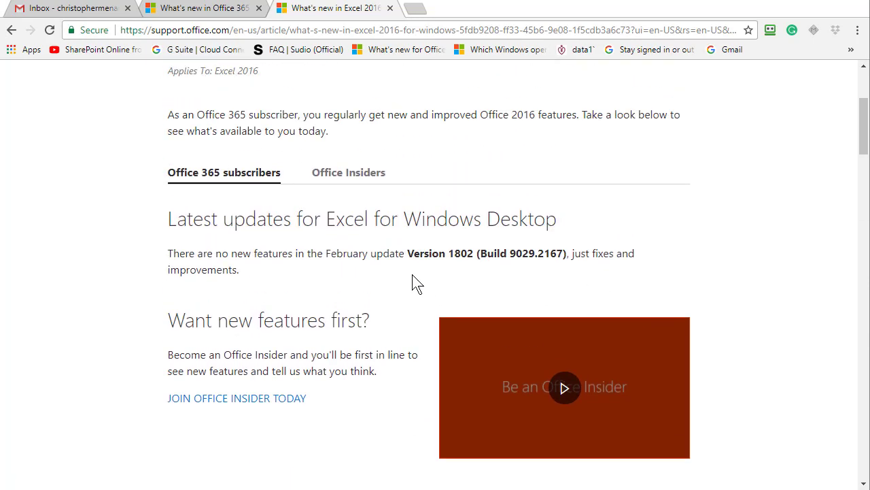
key("alt+Left")
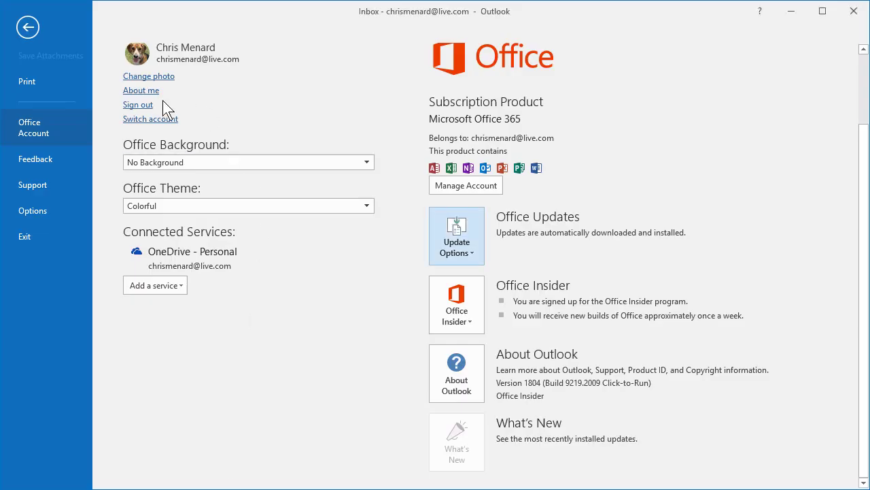
left_click(33, 35)
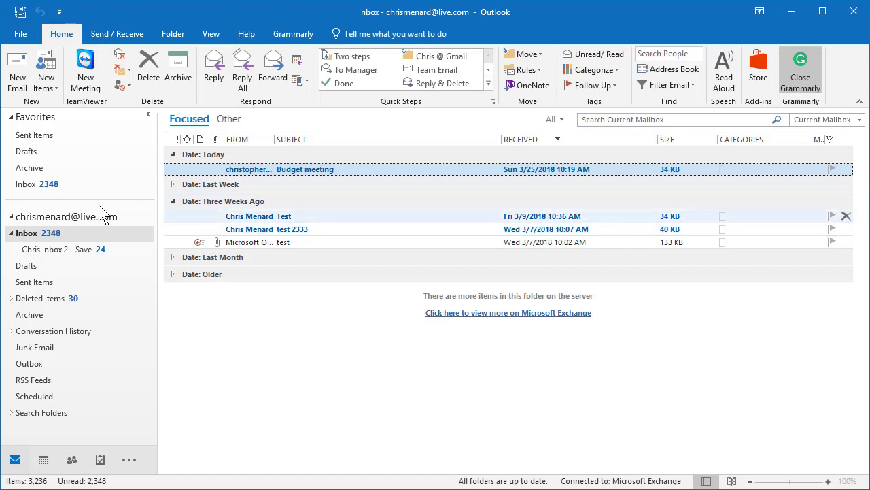
Turn Focused Inbox off for the mailbox and switch it back on
left_click(210, 37)
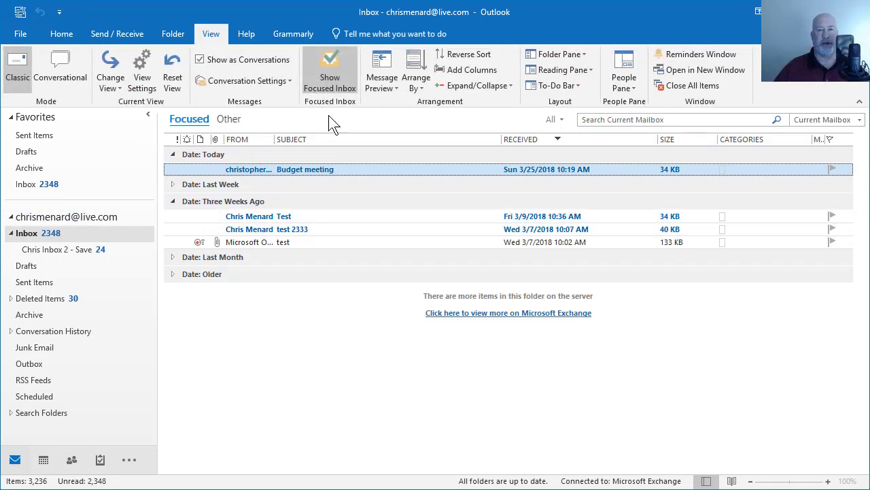
left_click(331, 81)
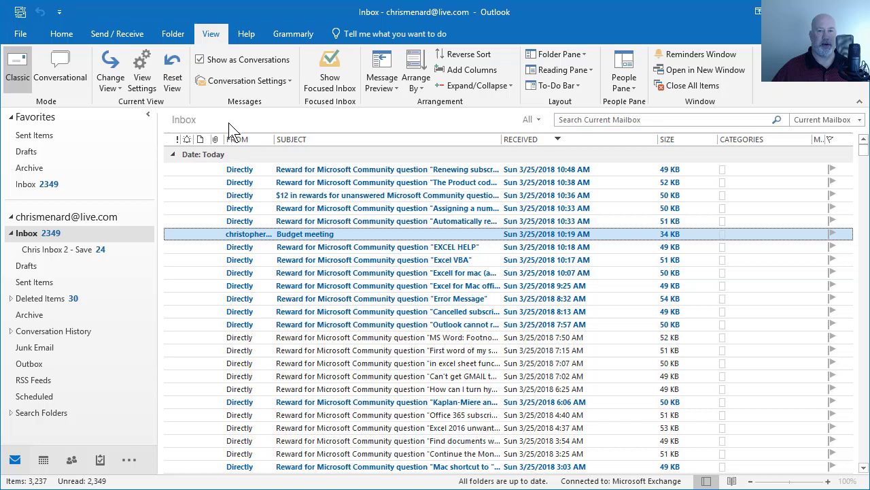
left_click(329, 87)
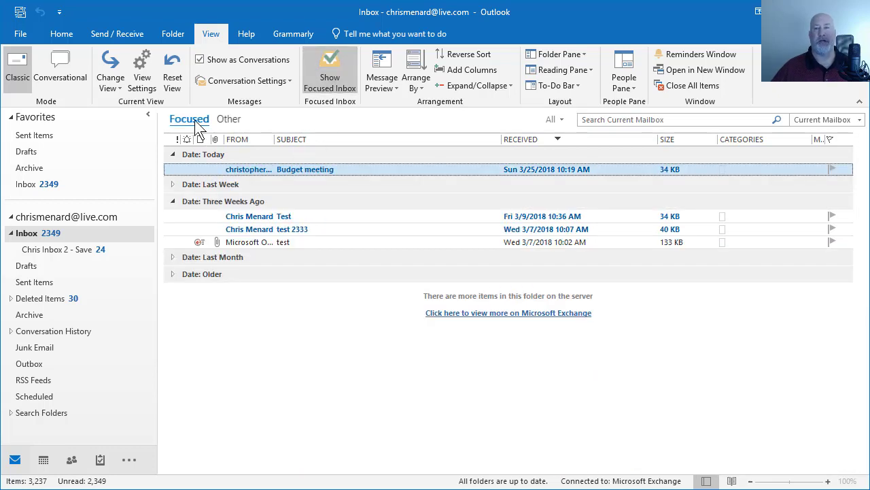
Compare the Focused and Other message lists and view the move-to-Focused options for a message in Other
left_click(232, 124)
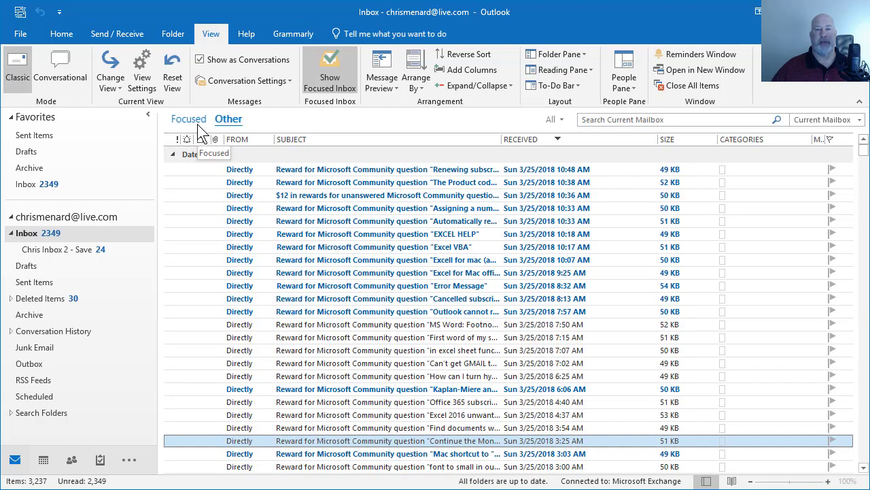
left_click(199, 125)
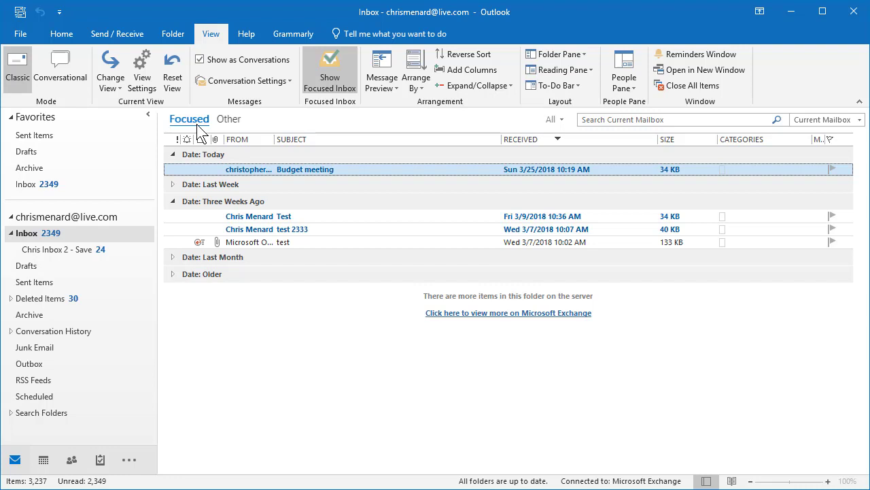
left_click(232, 125)
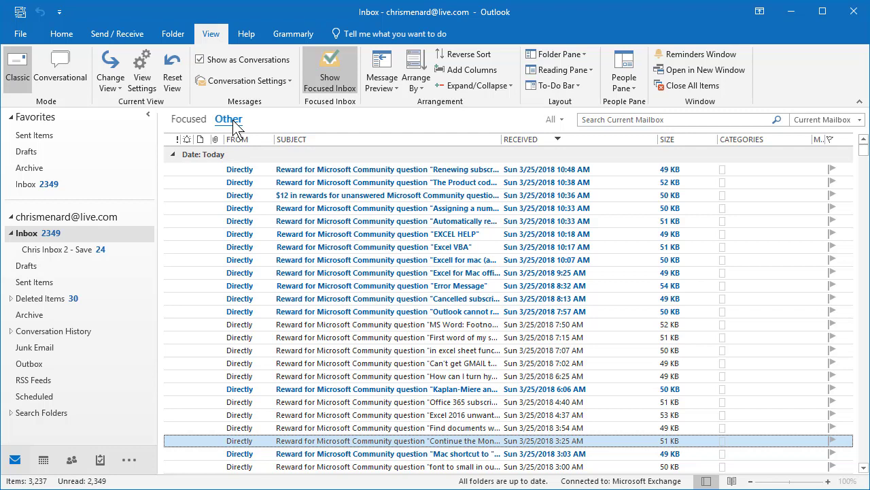
left_click(202, 127)
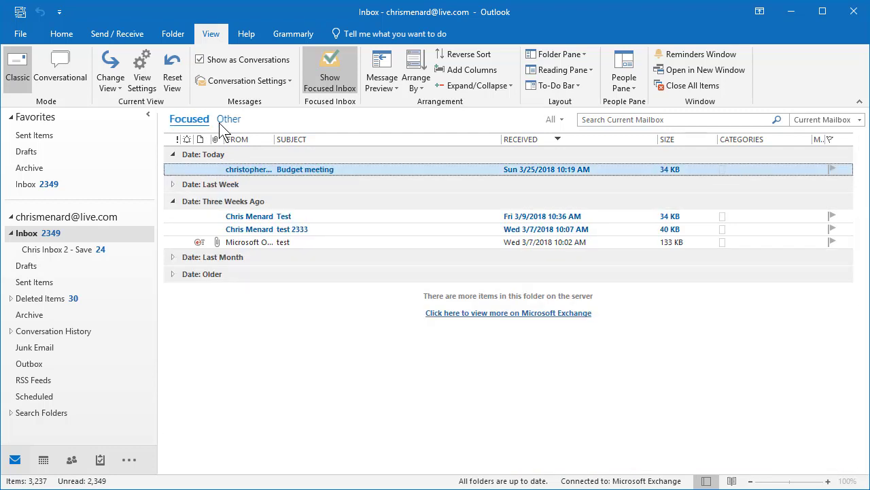
left_click(225, 123)
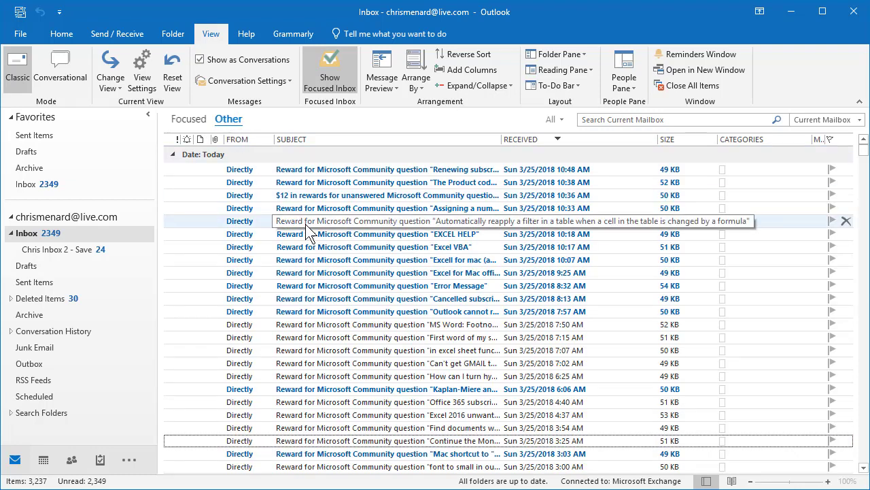
right_click(270, 210)
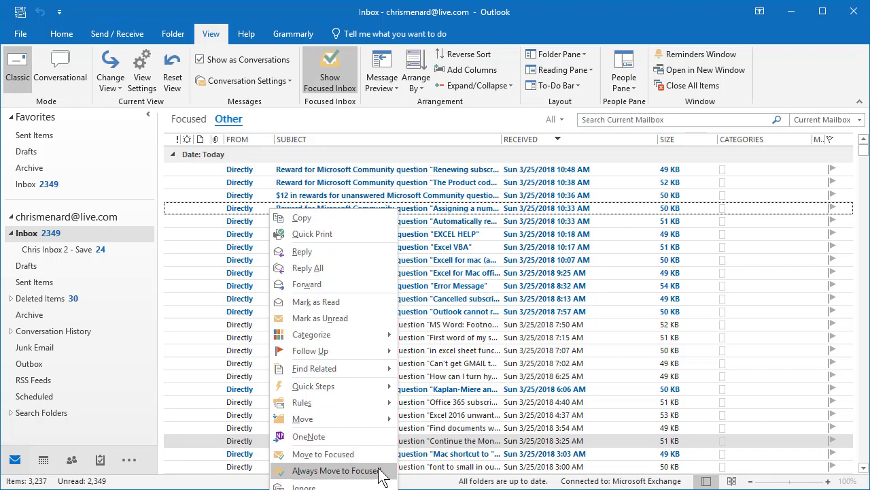
Turn off Focused Inbox for the Inbox folder
left_click(31, 235)
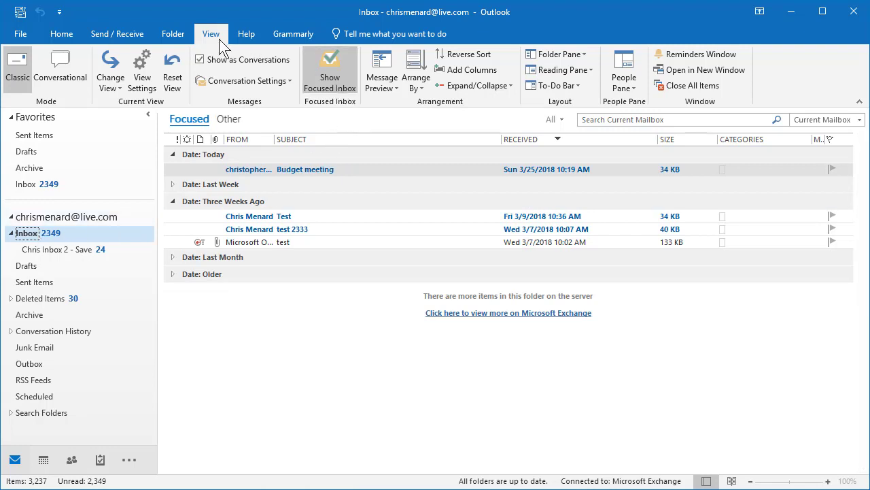
left_click(330, 78)
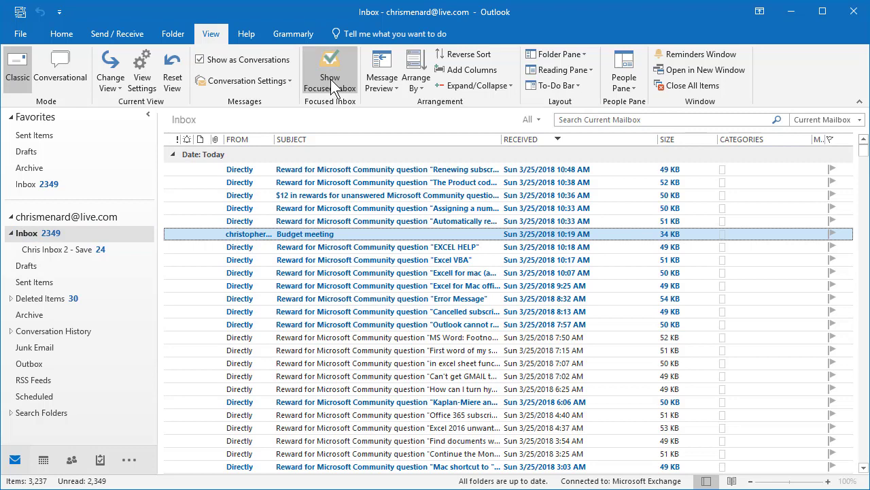
Turn Focused Inbox back on and switch to the browser to review the What's new in Office 365 page
left_click(330, 79)
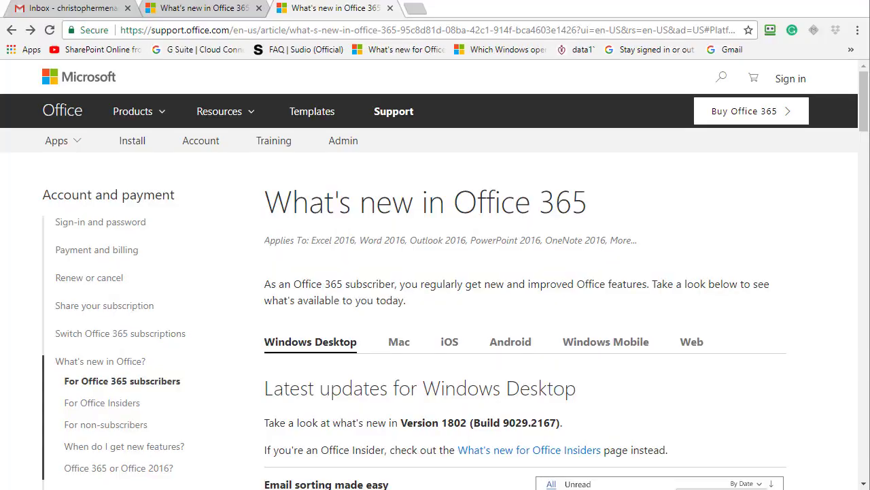
scroll(535, 367, "down", 4)
scroll(535, 367, "down", 1)
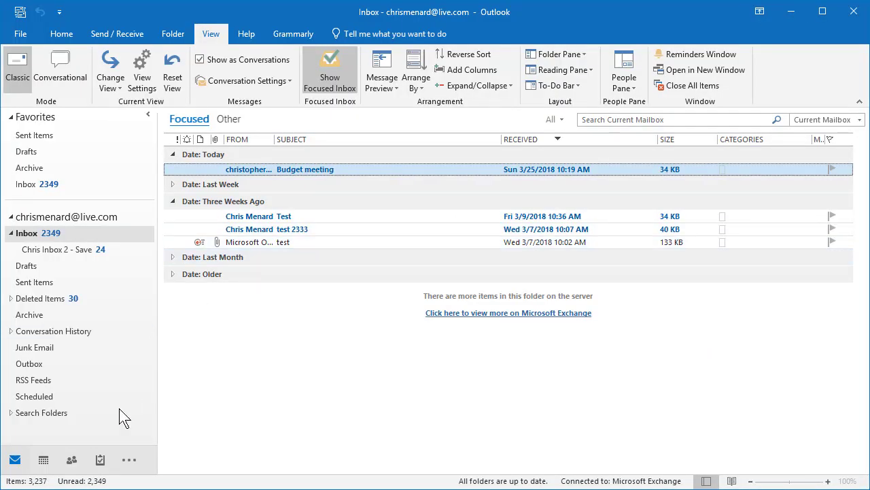
Switch to the Outlook calendar and start a new meeting request on Wednesday, March 28, 2018
left_click(43, 459)
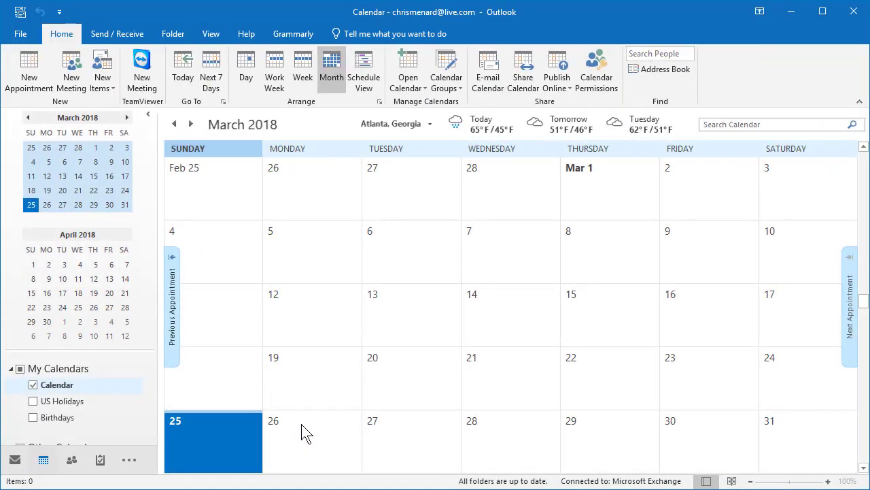
scroll(394, 372, "down", 1)
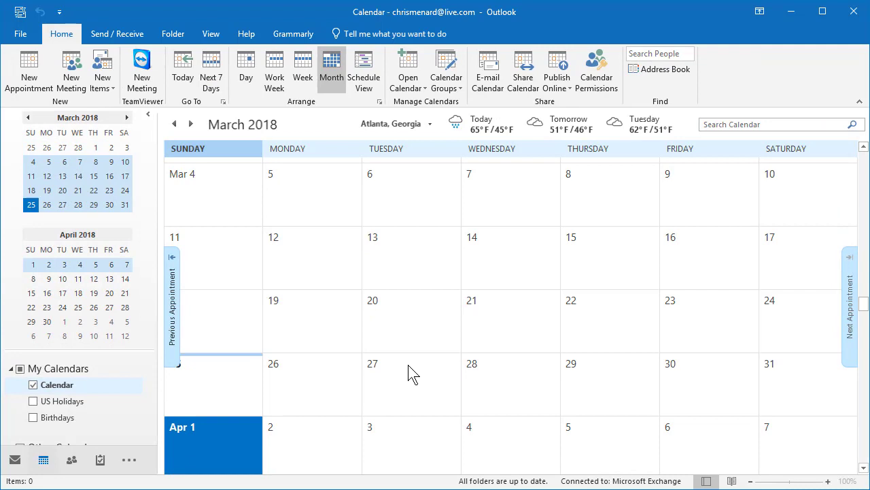
left_click(489, 370)
left_click(489, 370)
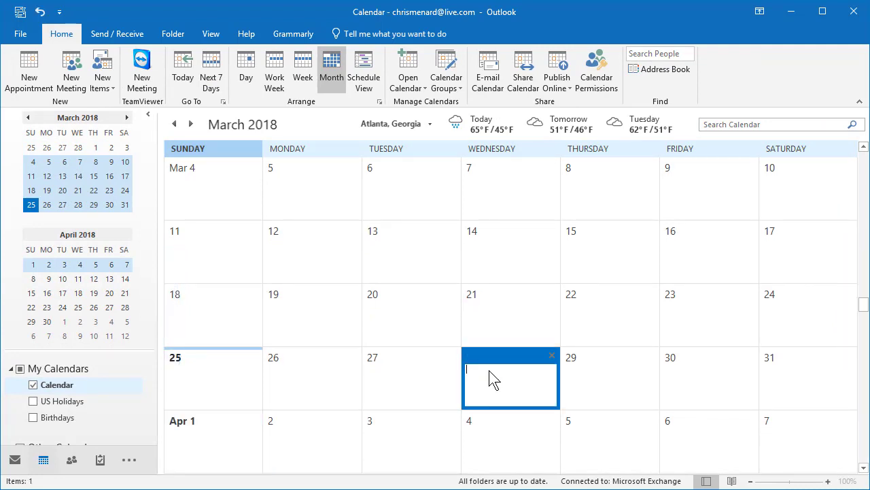
right_click(489, 370)
left_click(79, 81)
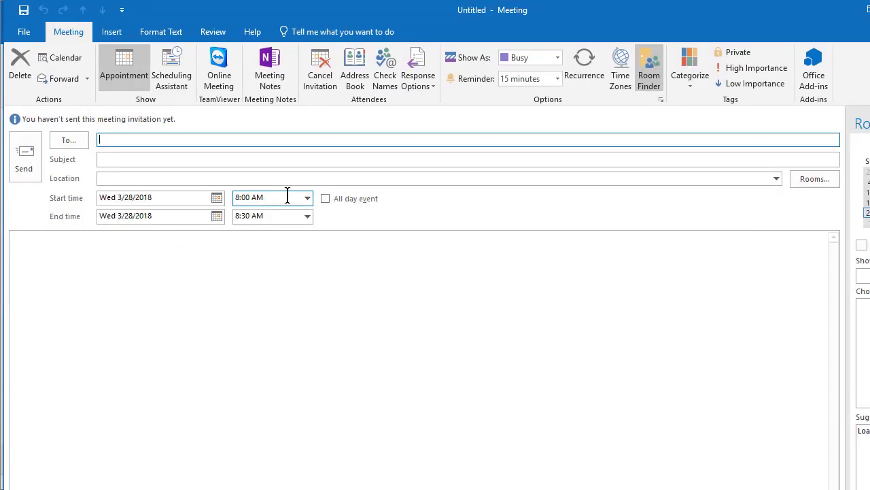
Add two recent contacts, one with an Outlook address and one with a Gmail address, as attendees of the meeting
left_click(174, 141)
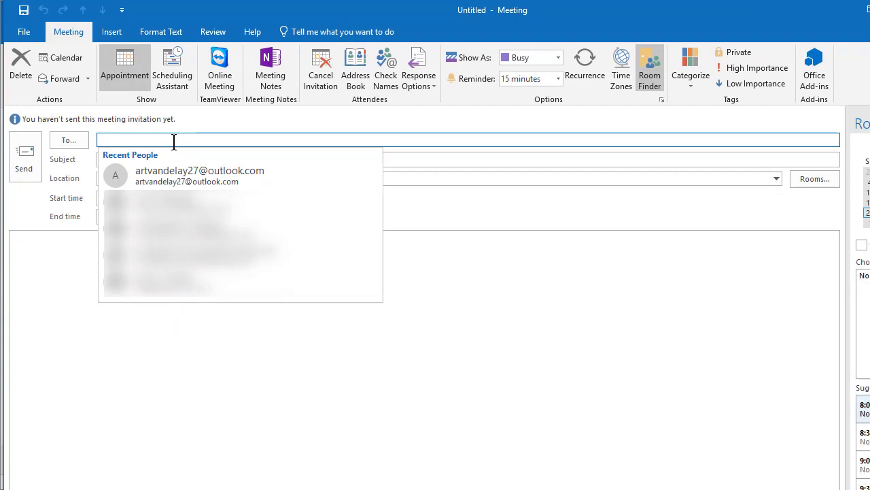
key("Down")
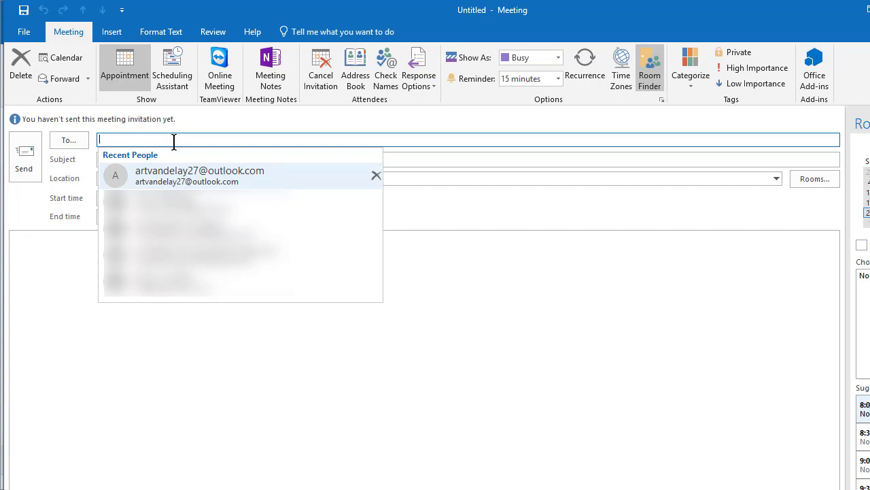
key("Return")
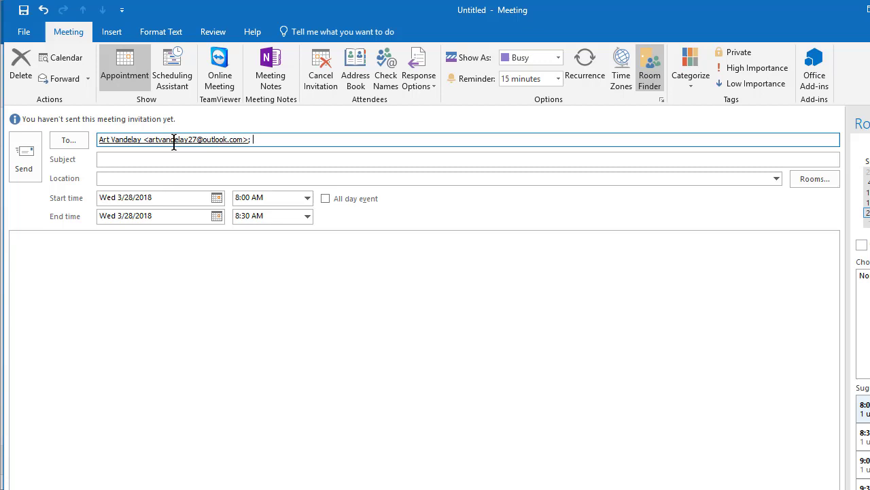
type("chris")
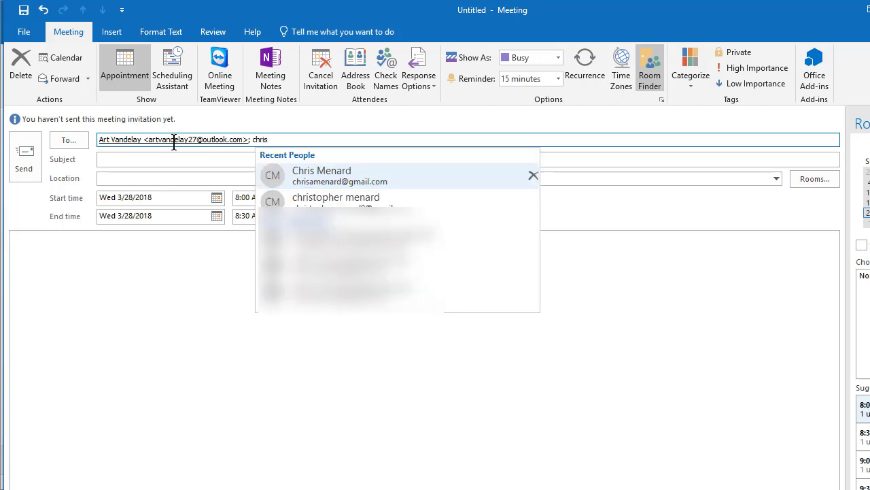
key("Down")
key("Return")
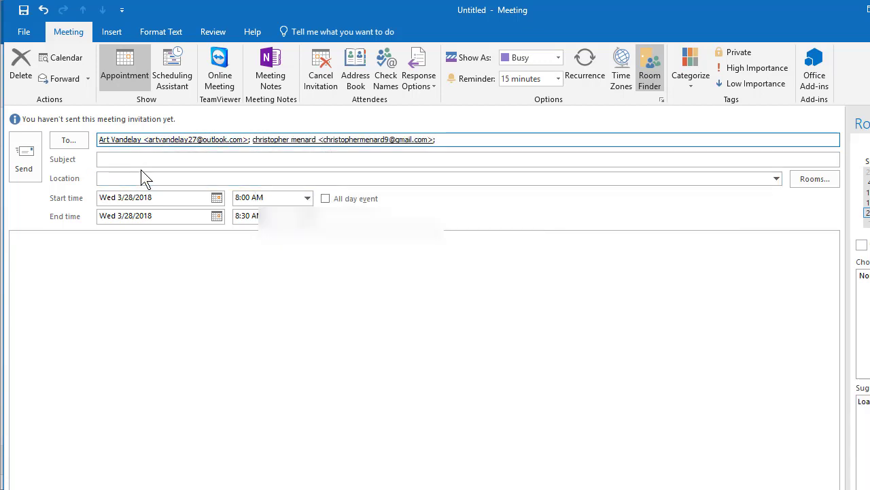
Enter "TradeShow in September" as the subject and "A" as the location, and send the meeting invitation
left_click(137, 158)
type("TradeSh")
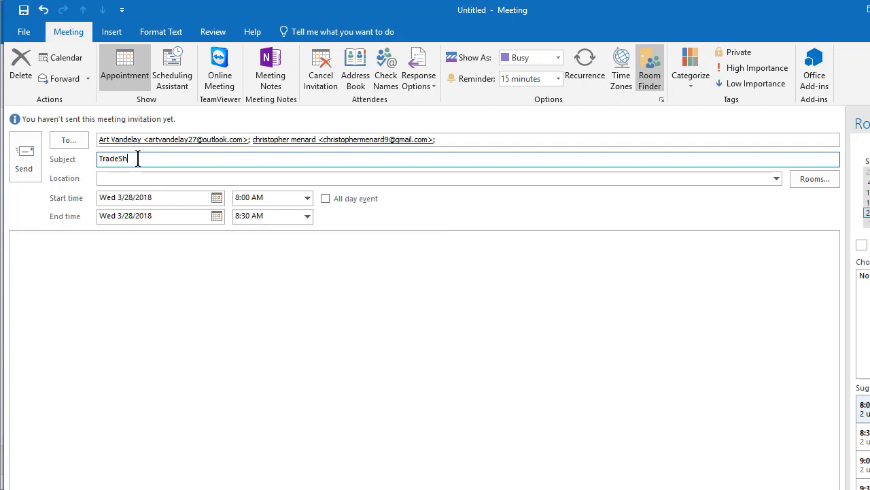
type("ow")
key("BackSpace")
type("ow in September")
key("Tab")
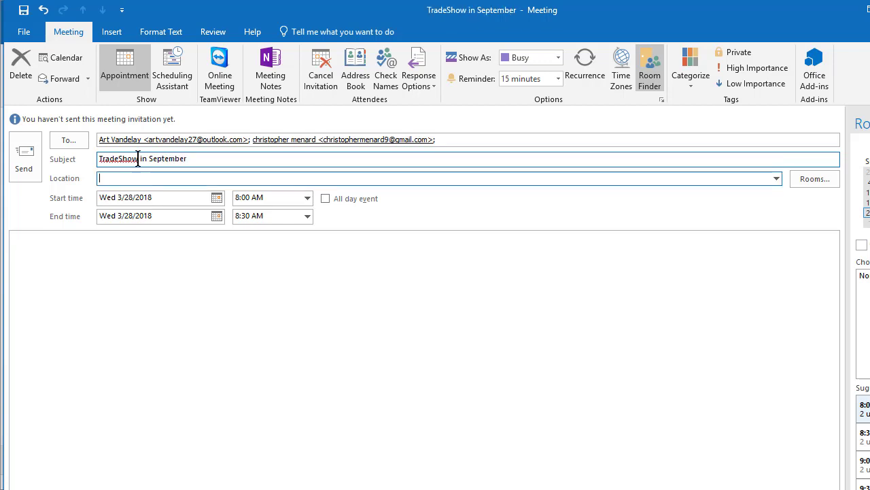
type("B")
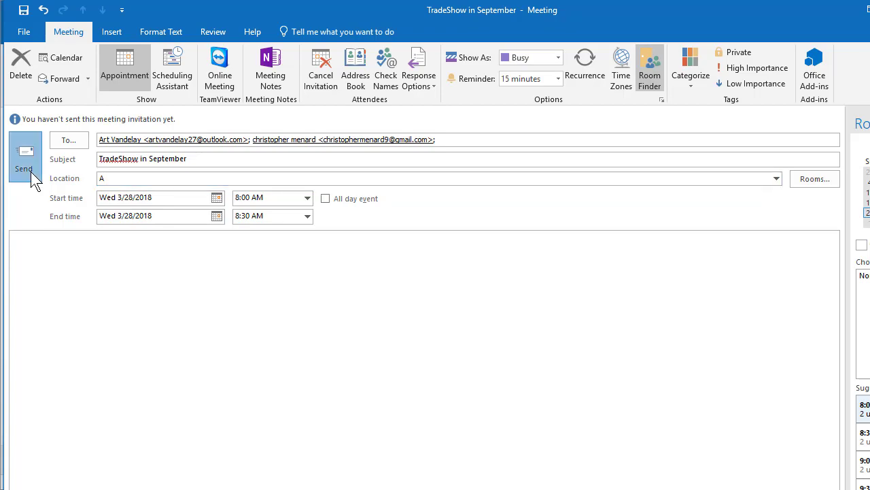
left_click(31, 171)
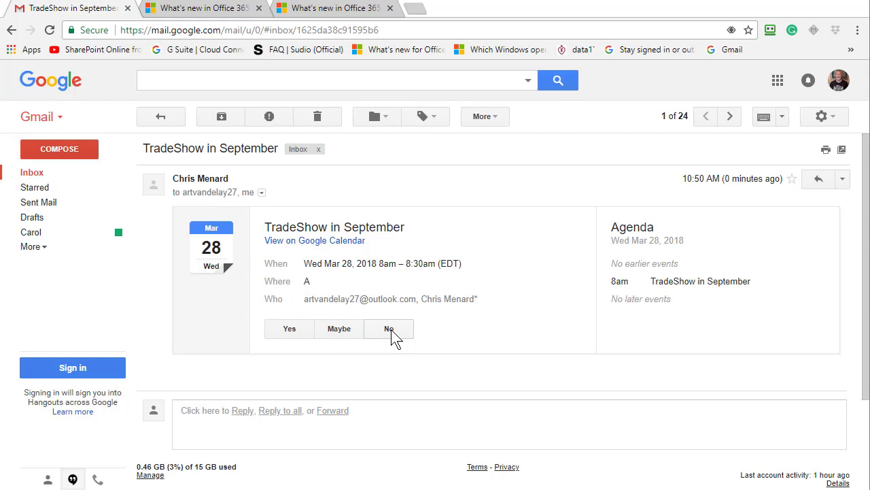
Decline the TradeShow in September invitation in Gmail and return to the organizer's inbox in Outlook
left_click(392, 330)
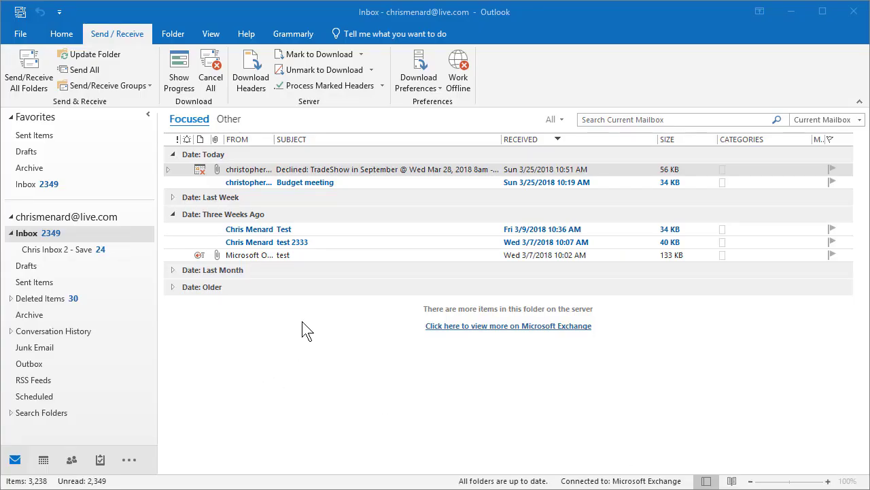
left_click(113, 430)
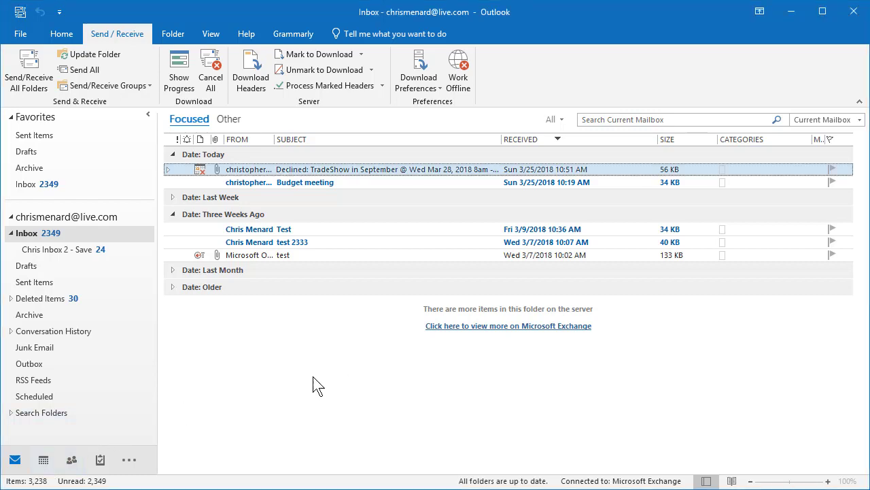
Open the TradeShow in September meeting from the organizer's calendar and check the attendees' responses in its tracking
left_click(42, 462)
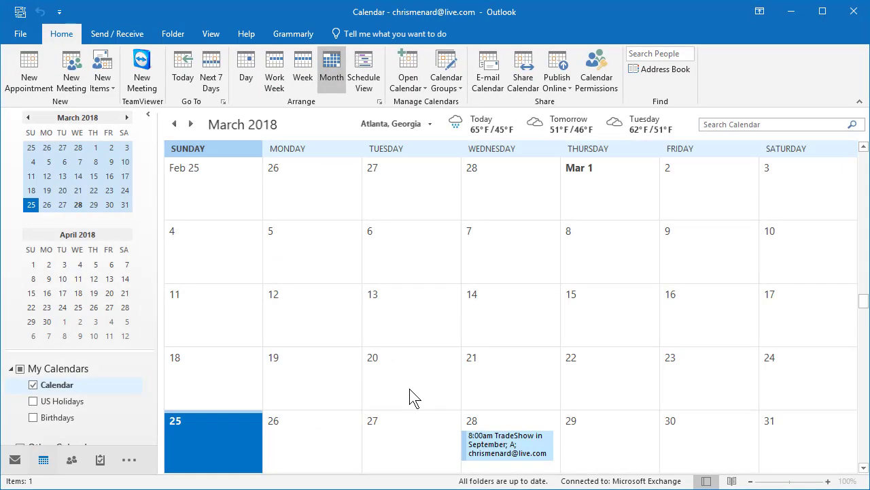
double_click(514, 457)
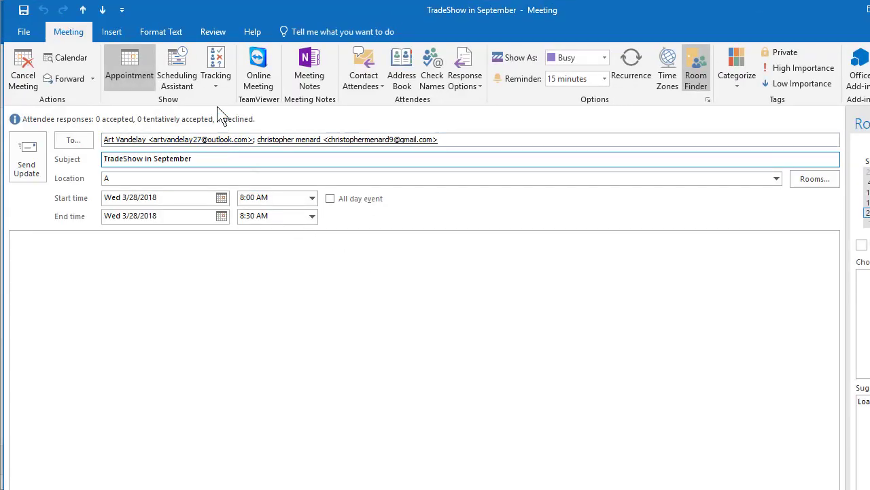
left_click(215, 72)
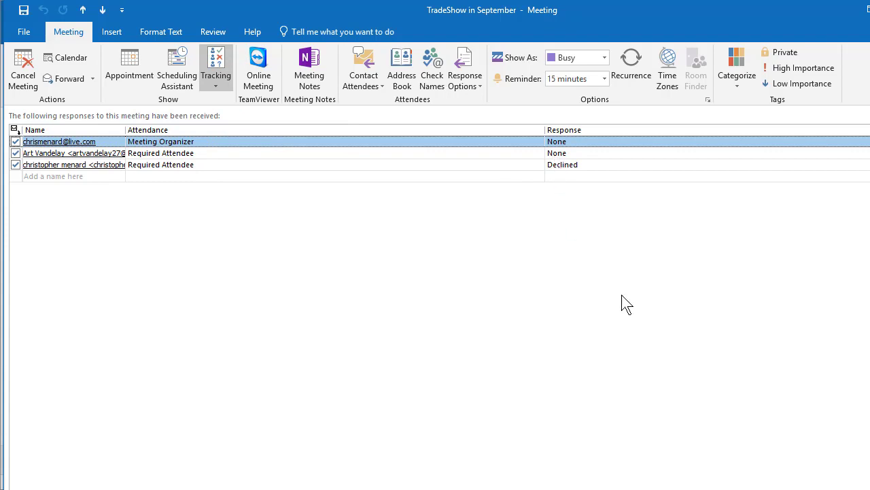
Switch to the other attendee's Outlook Mail in the browser and view the TradeShow in September invitation
key("alt+Tab")
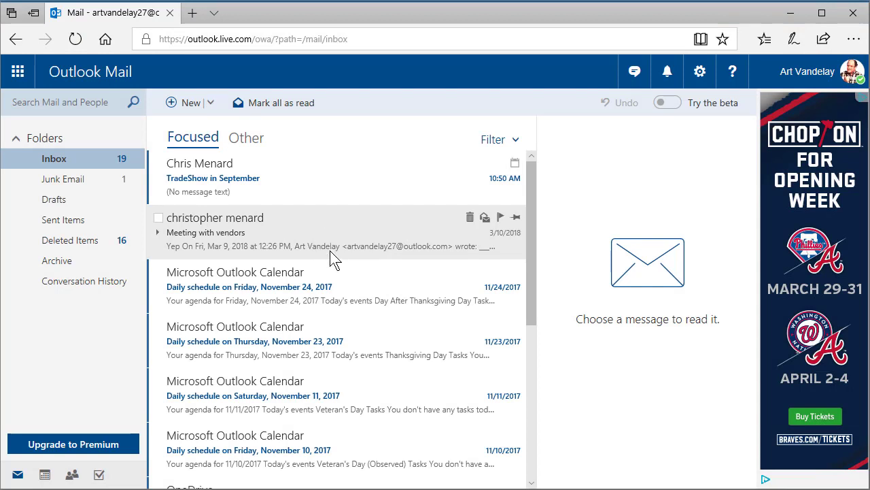
double_click(216, 179)
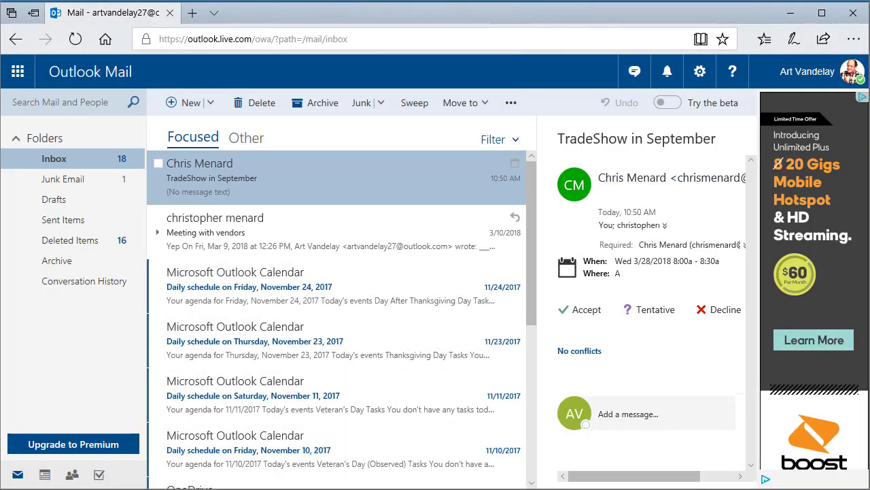
Open the full details of the March 28 TradeShow in September meeting from the attendee's calendar and examine the attendee responses
left_click(45, 474)
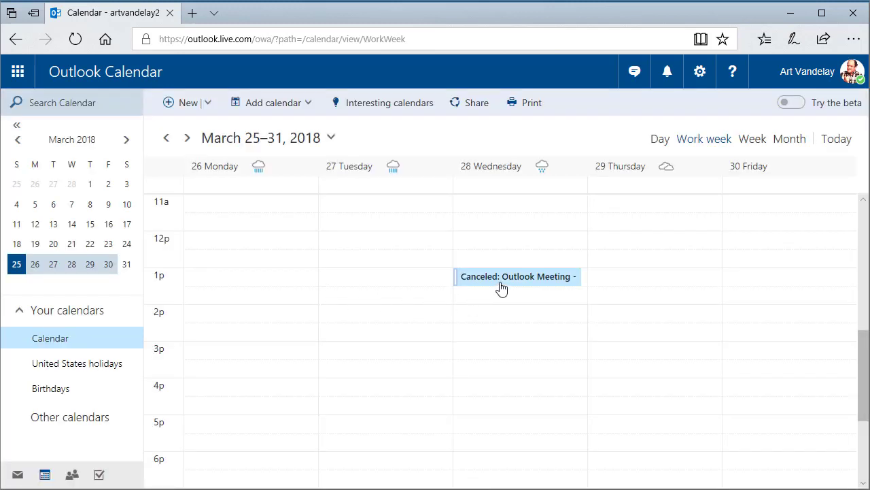
scroll(667, 360, "up", 5)
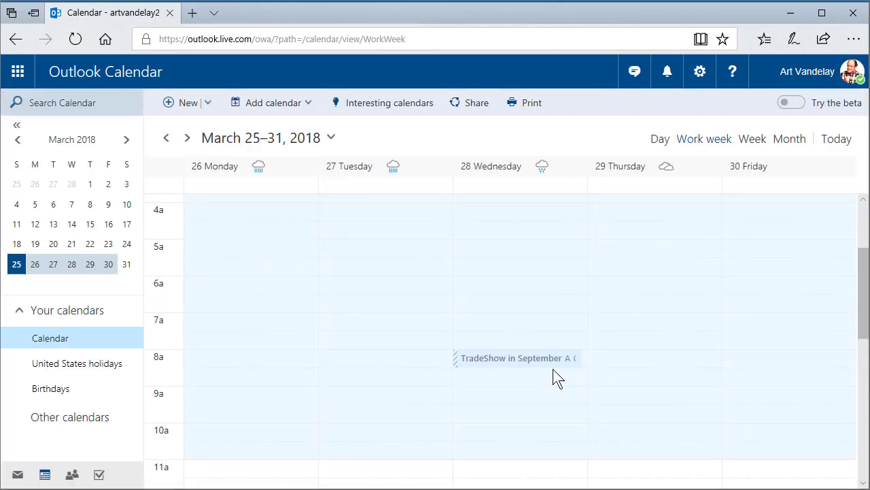
left_click(504, 368)
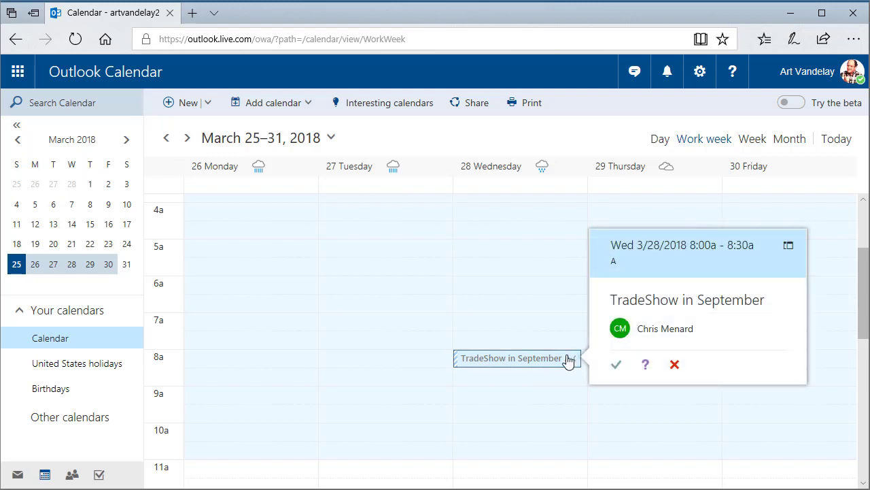
right_click(538, 367)
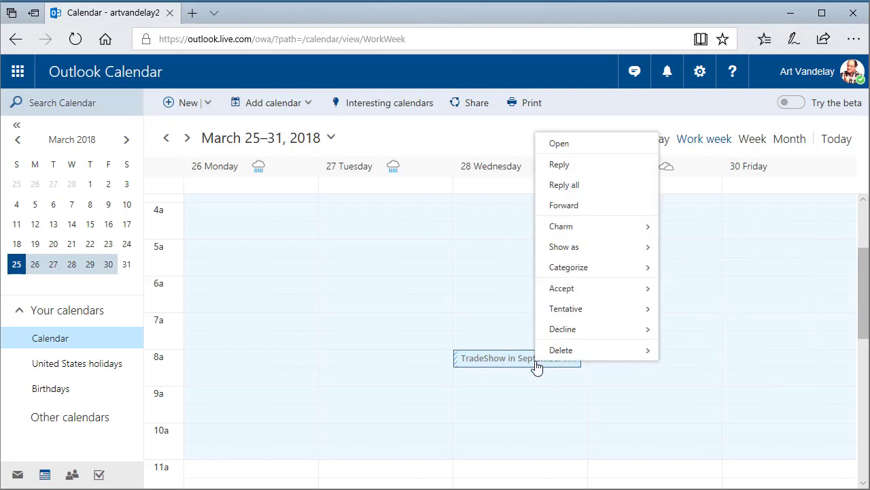
left_click(558, 146)
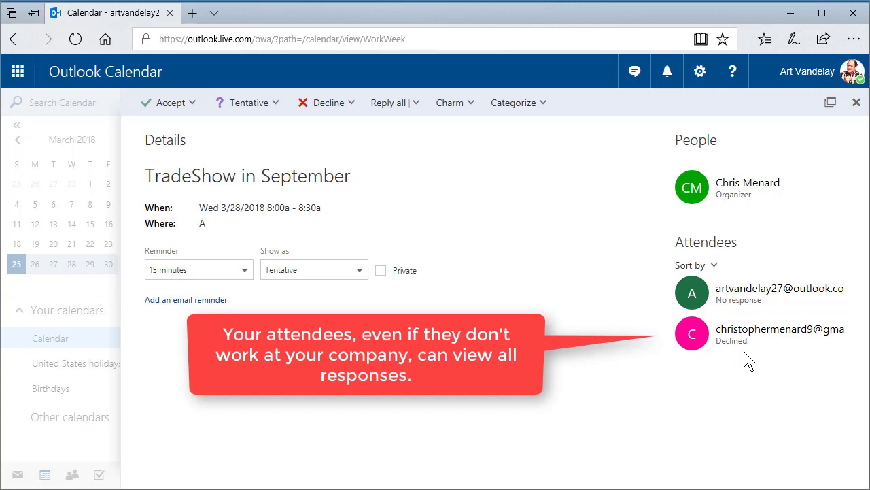
mouse_move(746, 353)
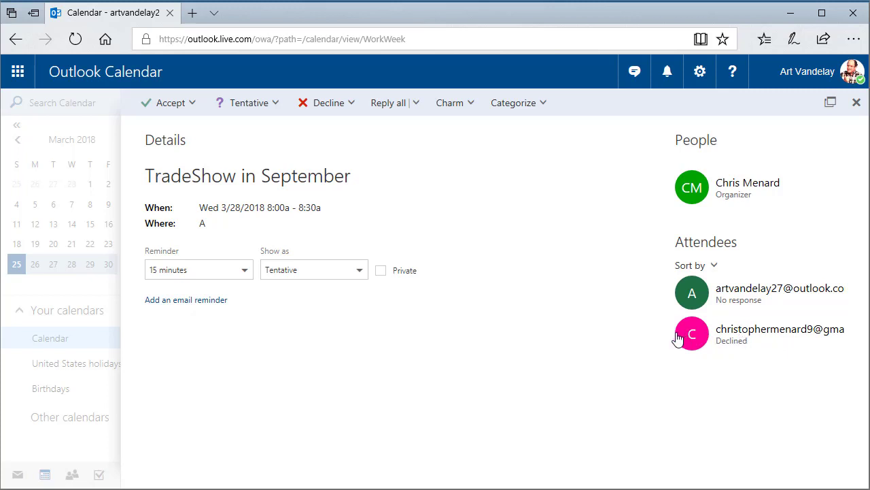
mouse_move(678, 339)
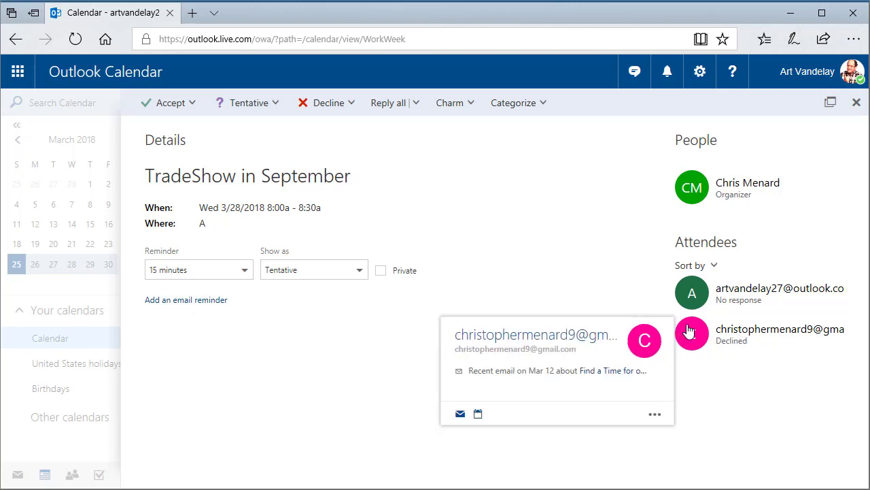
Return to the organizer's calendar in desktop Outlook and view the summary of the TradeShow in September meeting
left_click(791, 15)
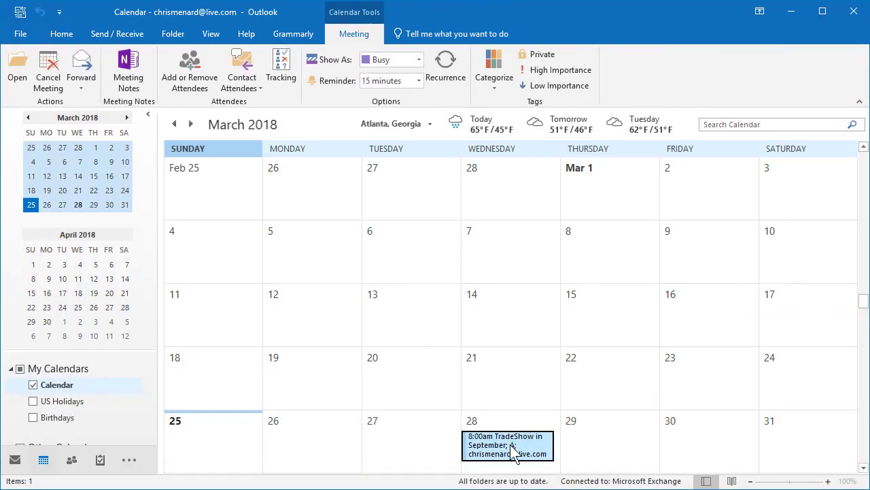
mouse_move(513, 452)
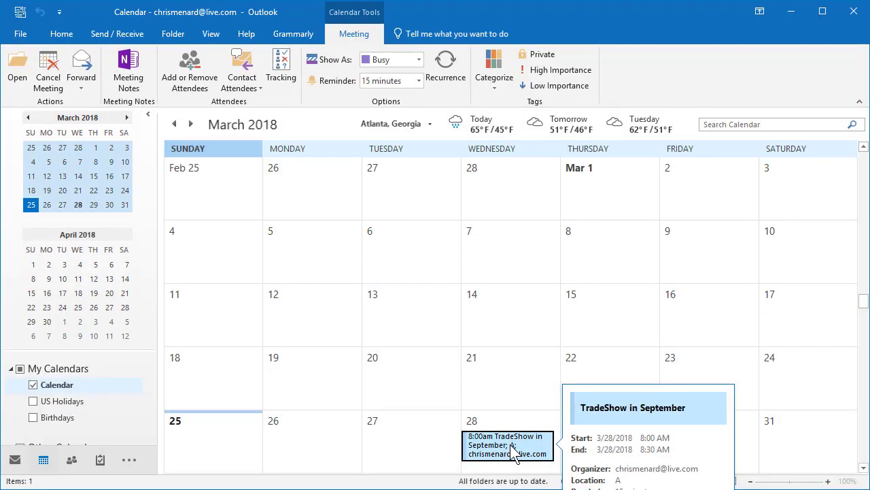